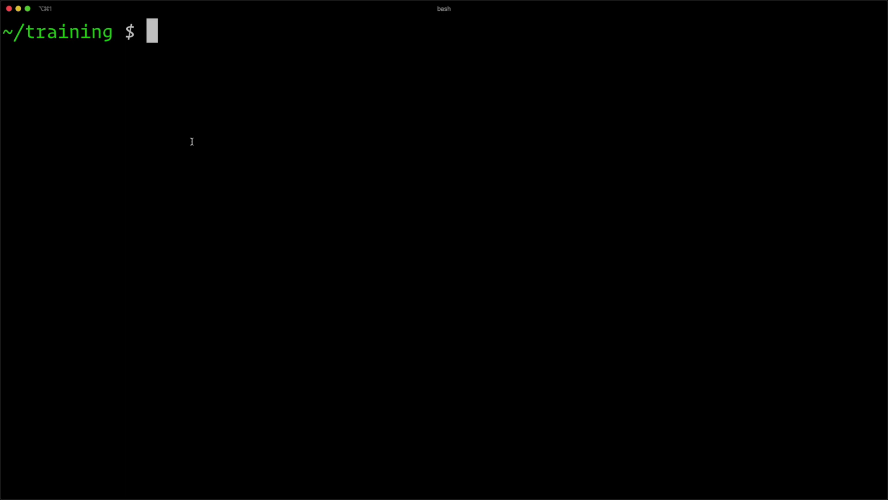
# Create a new folder named craftycoffee-2020 with mkdir.
pyautogui.write('mkdir crafty')
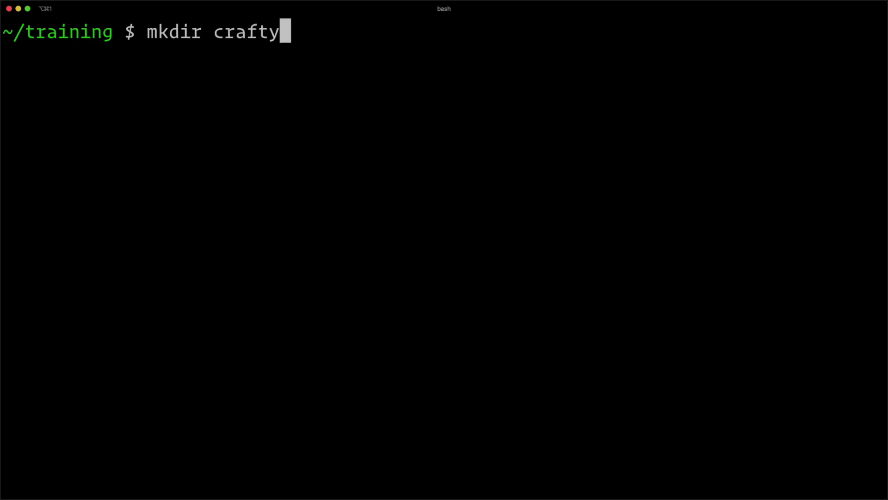
pyautogui.write('coffee-2020')
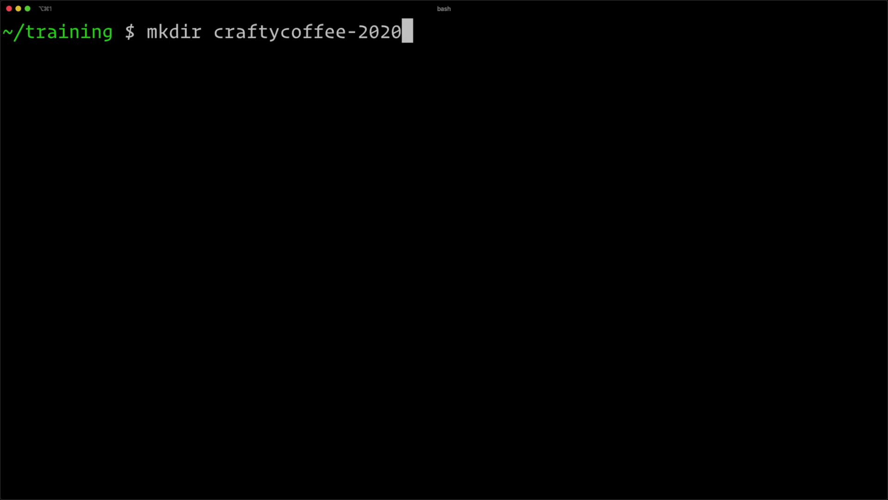
pyautogui.press('Return')
# Move into craftycoffee-2020, fixing the folder-name typo, and clear the screen.
pyautogui.write('cd craft')
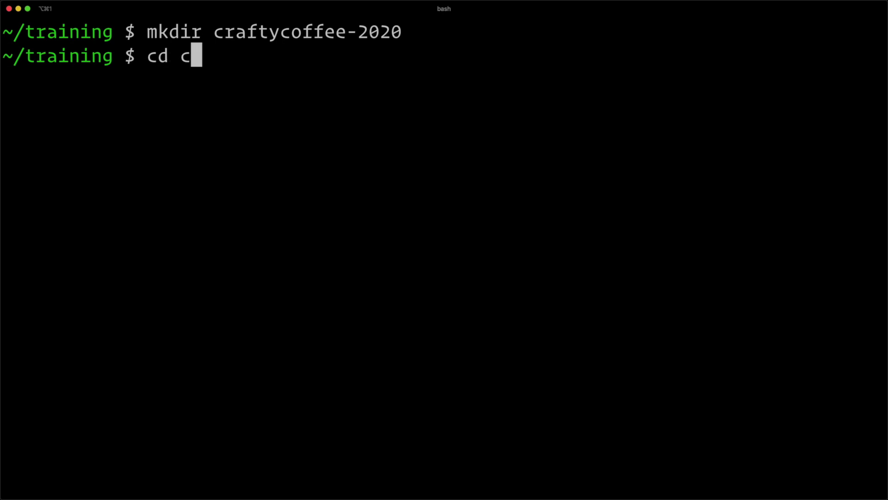
pyautogui.press('Tab')
pyautogui.write('co')
pyautogui.press('Tab')
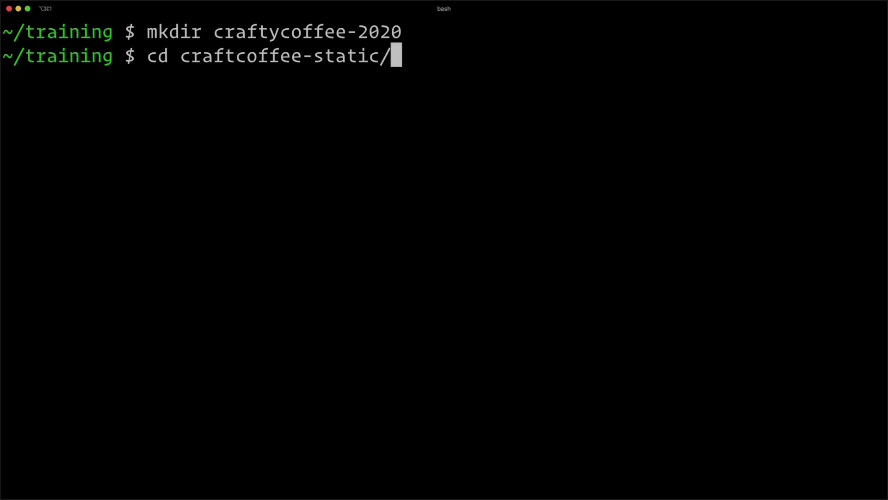
pyautogui.press('BackSpace')
pyautogui.press('BackSpace')
pyautogui.press('BackSpace')
pyautogui.press('BackSpace')
pyautogui.press('BackSpace')
pyautogui.press('BackSpace')
pyautogui.press('BackSpace')
pyautogui.write('2020')
pyautogui.press('Return')
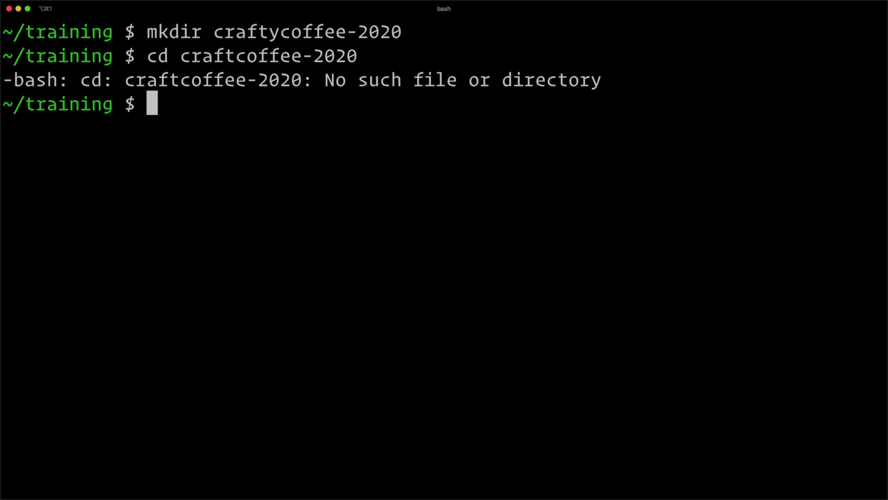
pyautogui.press('Up')
pyautogui.press('Left')
pyautogui.press('Left')
pyautogui.press('Left')
pyautogui.press('Left')
pyautogui.press('Left')
pyautogui.press('Left')
pyautogui.press('Left')
pyautogui.press('Left')
pyautogui.press('Left')
pyautogui.press('Left')
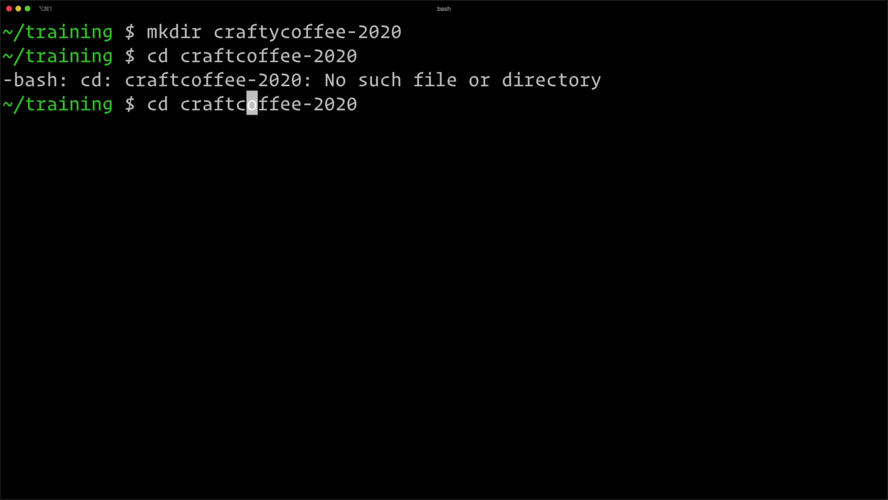
pyautogui.press('Left')
pyautogui.write('y')
pyautogui.press('Return')
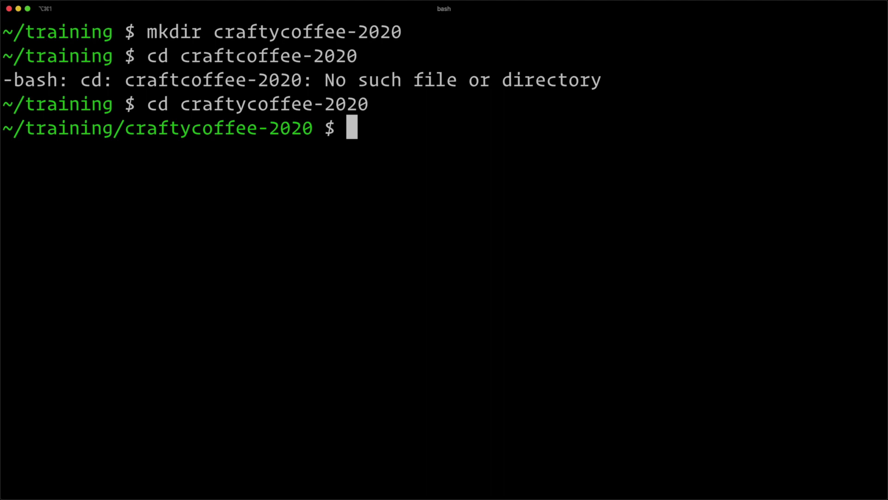
pyautogui.write('clear')
pyautogui.press('Return')
# Confirm the folder is empty and type composer create-project craftcms/craft.
pyautogui.write('ls')
pyautogui.press('Return')
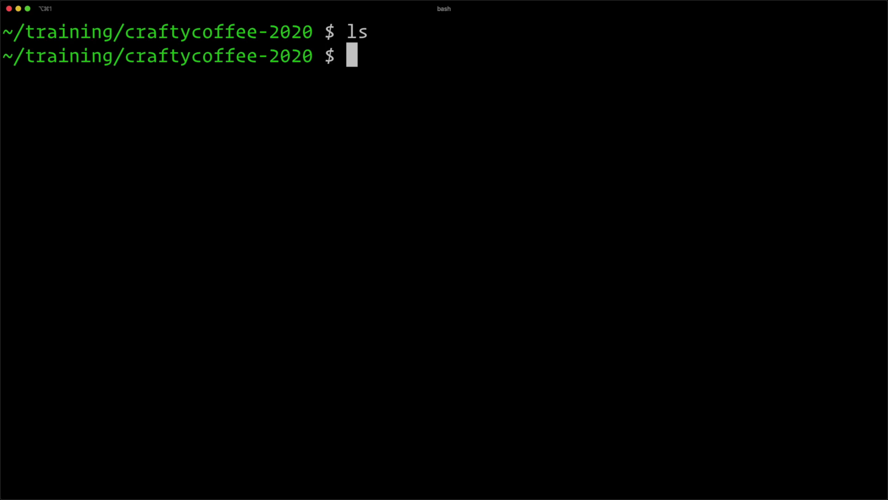
pyautogui.write('composer ')
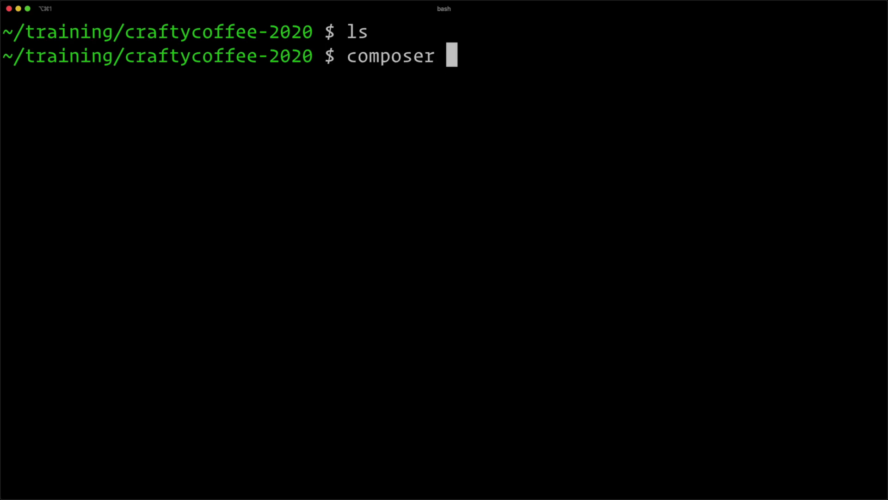
pyautogui.write('create-rp')
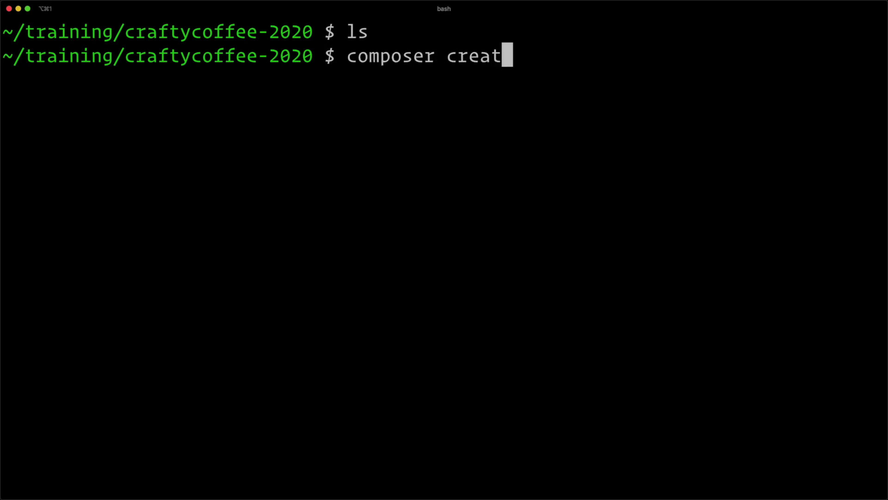
pyautogui.press('BackSpace')
pyautogui.press('BackSpace')
pyautogui.write('projec')
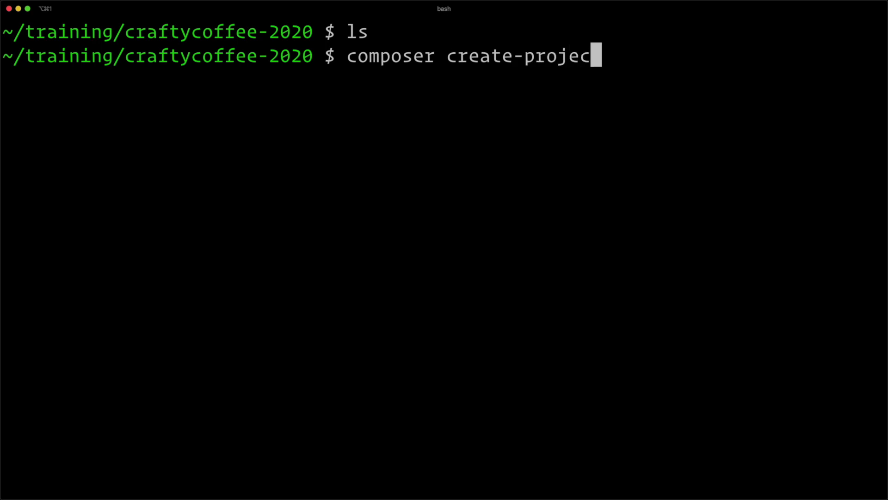
pyautogui.write('t craftcms/craft')
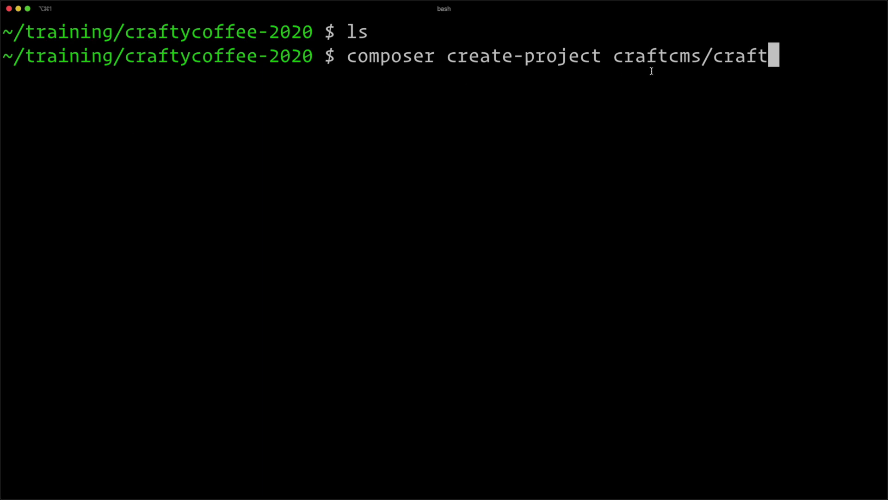
# Point out the composer, create-project and craftcms/craft parts, then add the '.' target.
pyautogui.moveTo(610, 55); pyautogui.dragTo(771, 57)
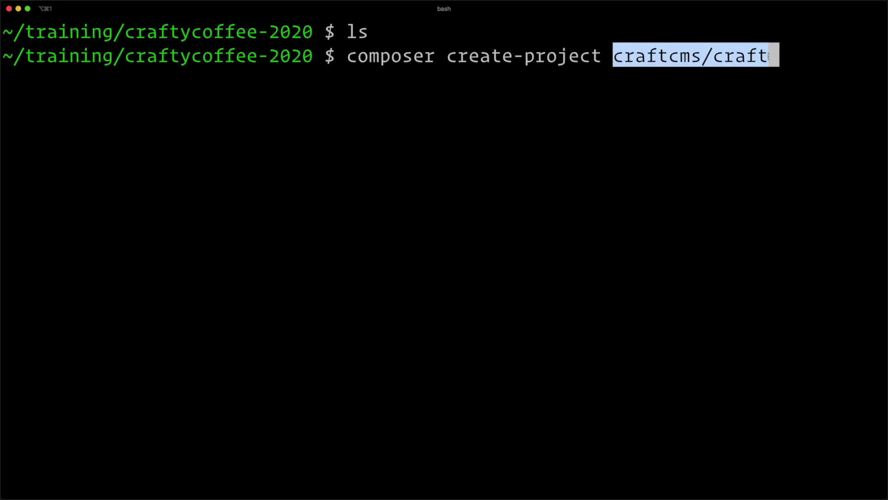
pyautogui.doubleClick(380, 56)
pyautogui.moveTo(448, 56); pyautogui.dragTo(601, 62)
pyautogui.click(766, 65)
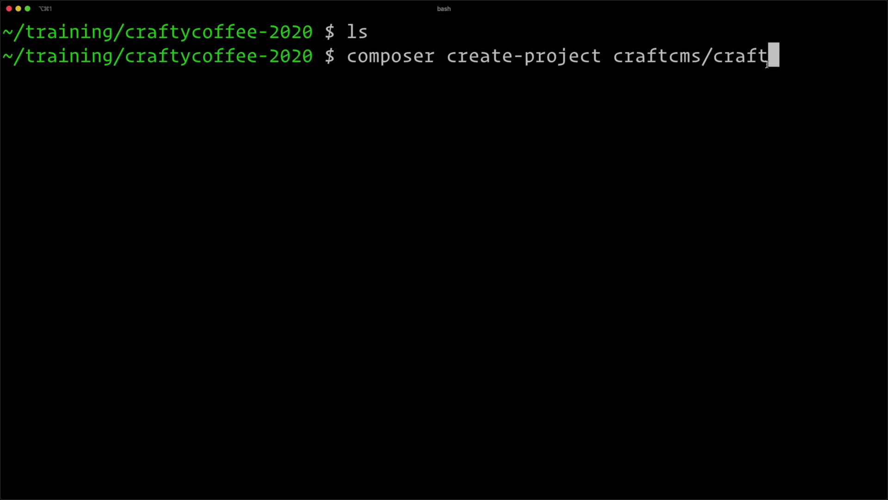
pyautogui.write('.')
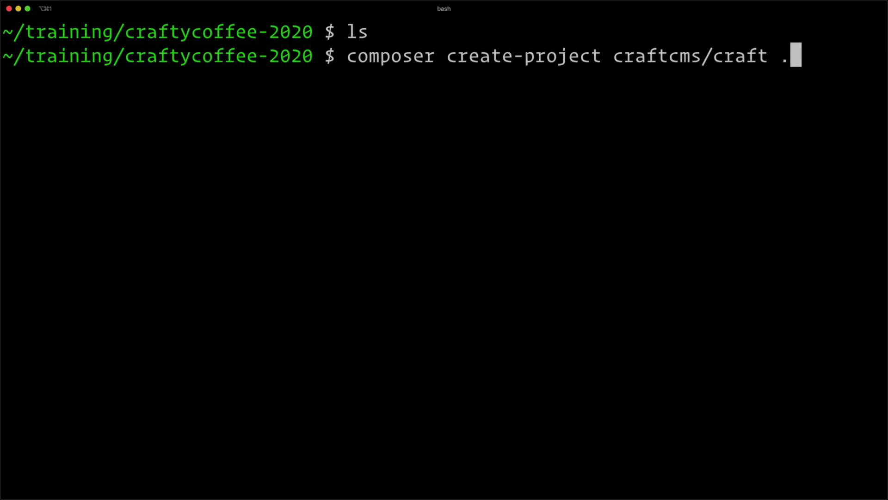
# Run the Craft project install and highlight the suggested craft setup command.
pyautogui.press('Return')
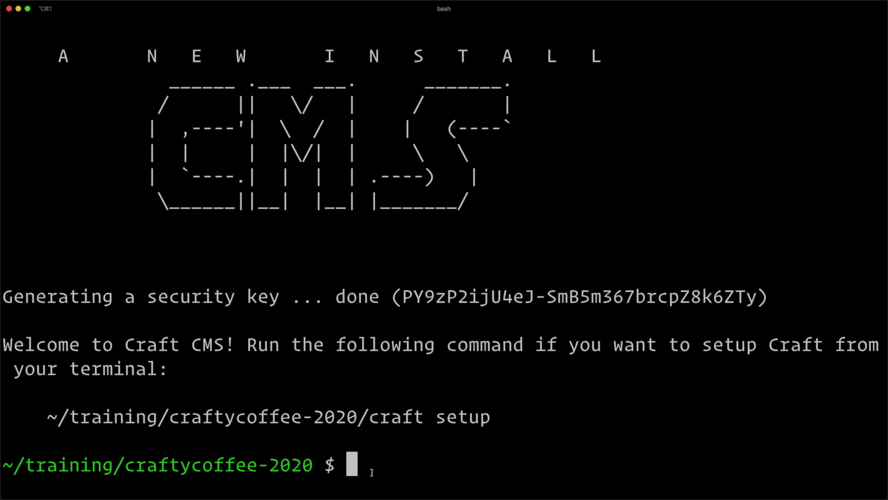
pyautogui.moveTo(505, 419); pyautogui.dragTo(370, 419)
pyautogui.click(369, 439)
pyautogui.write('clear')
pyautogui.press('Return')
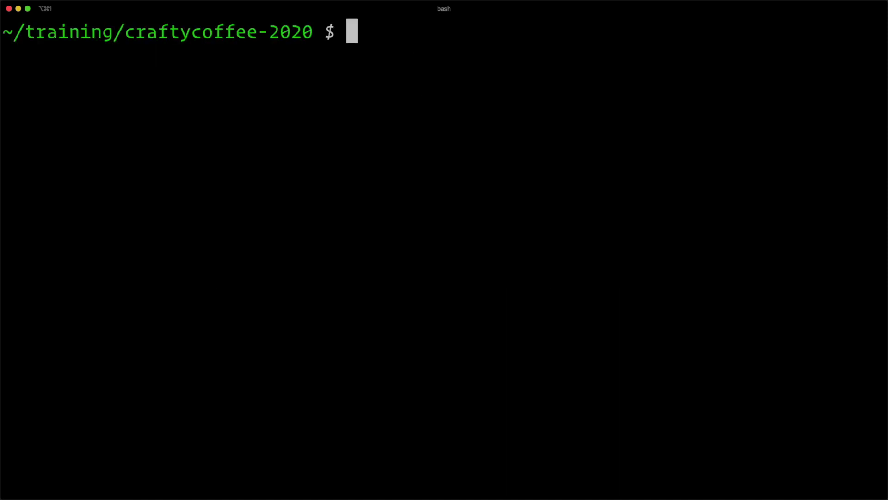
pyautogui.write('ls')
pyautogui.press('Return')
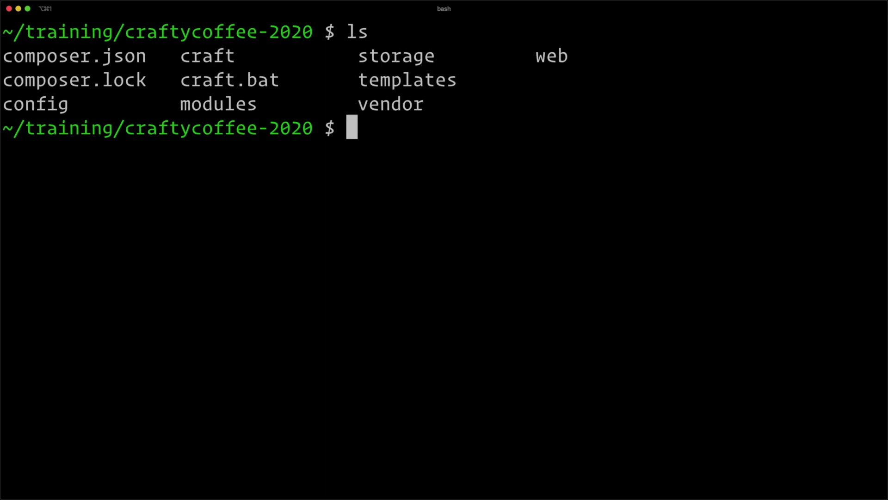
pyautogui.moveTo(144, 55); pyautogui.dragTo(47, 56)
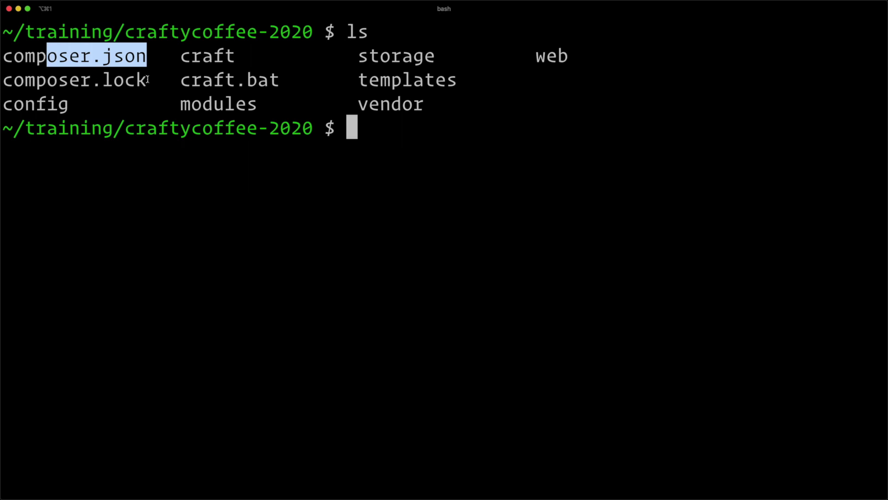
pyautogui.moveTo(148, 80); pyautogui.dragTo(9, 84)
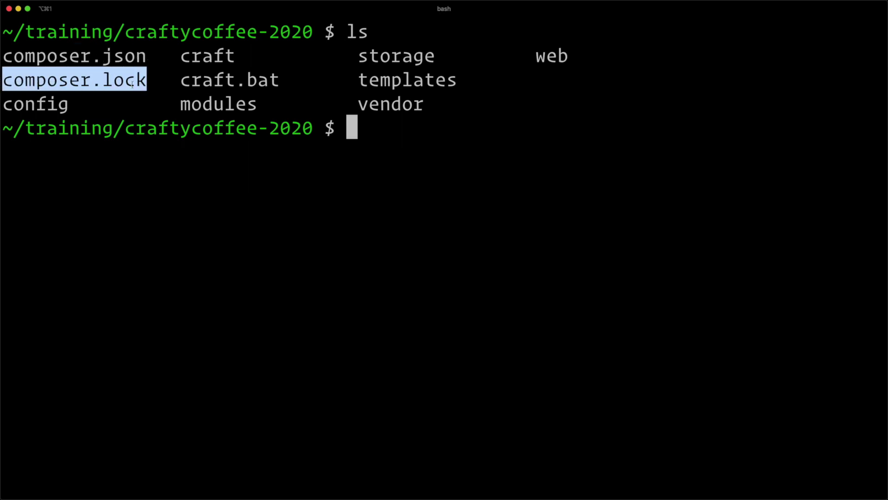
pyautogui.moveTo(74, 106); pyautogui.dragTo(51, 105)
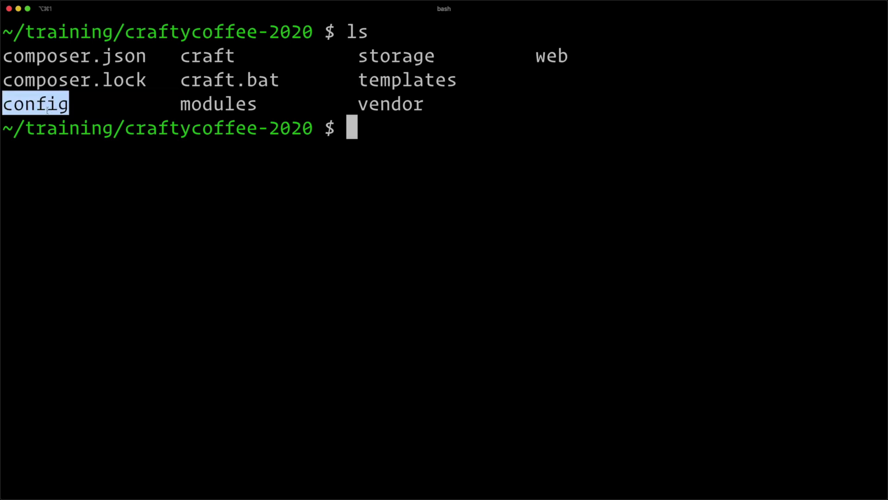
pyautogui.doubleClick(194, 56)
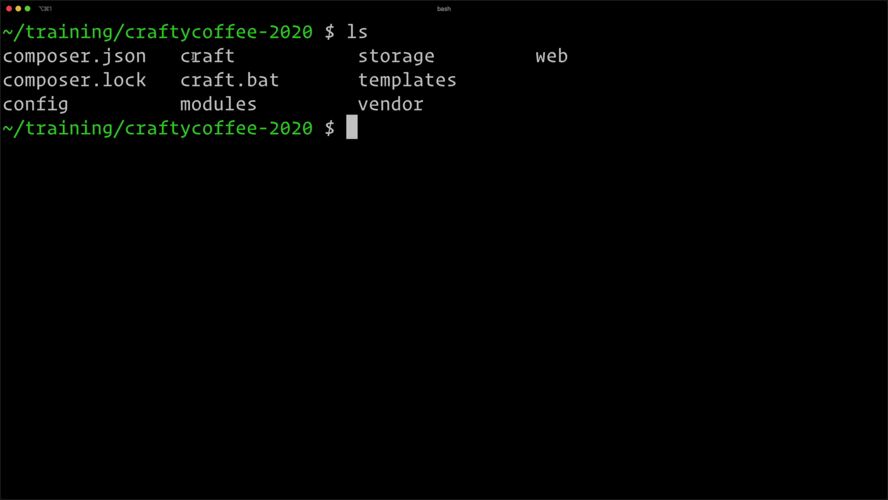
pyautogui.click(222, 55)
pyautogui.moveTo(261, 106); pyautogui.dragTo(179, 107)
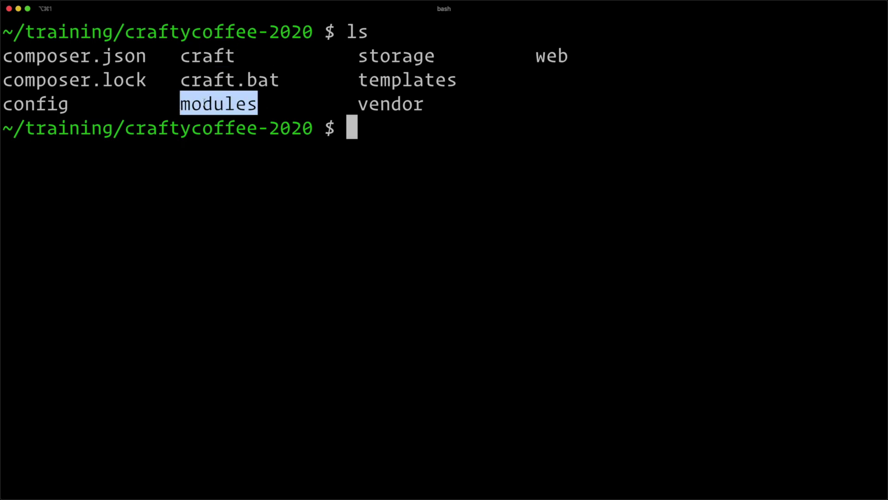
pyautogui.doubleClick(432, 60)
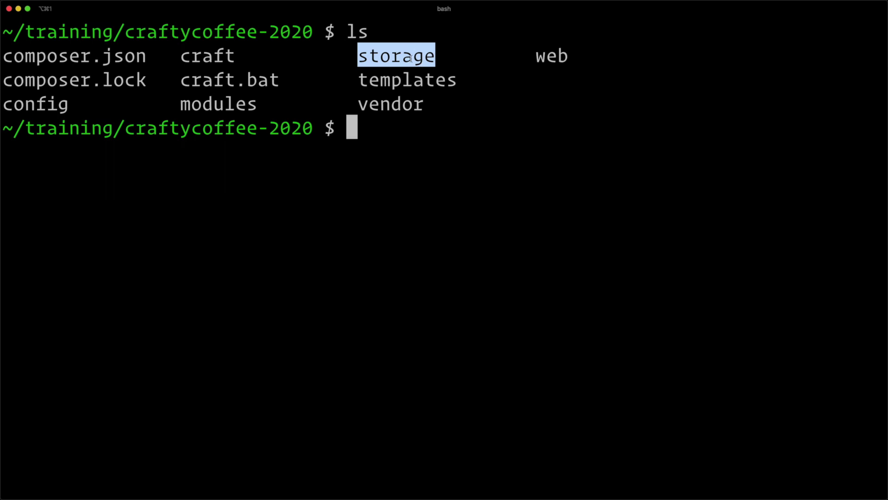
pyautogui.doubleClick(411, 82)
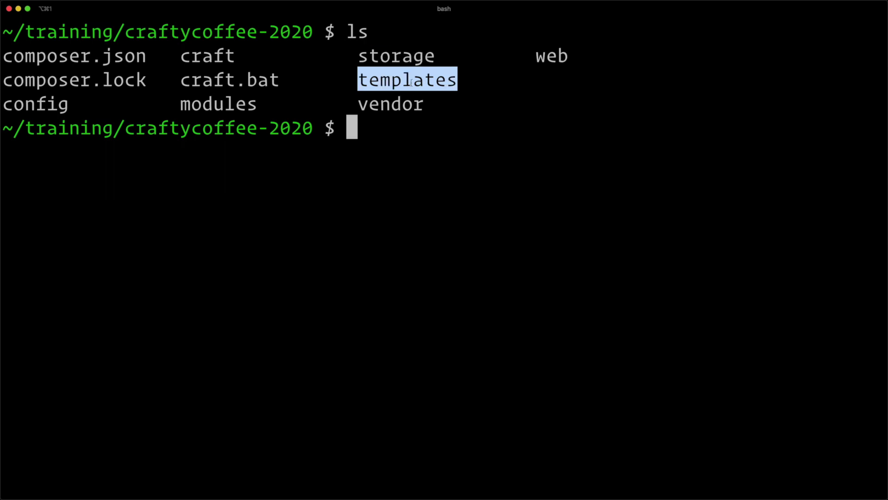
pyautogui.doubleClick(404, 105)
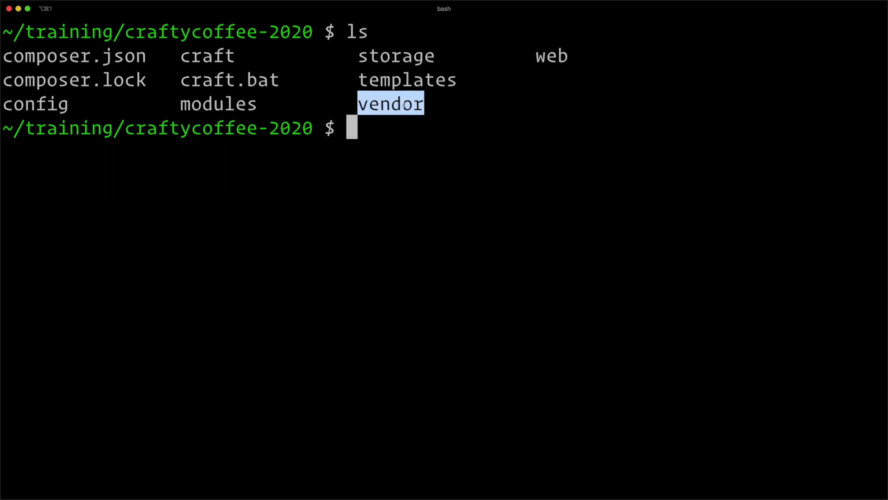
pyautogui.doubleClick(558, 52)
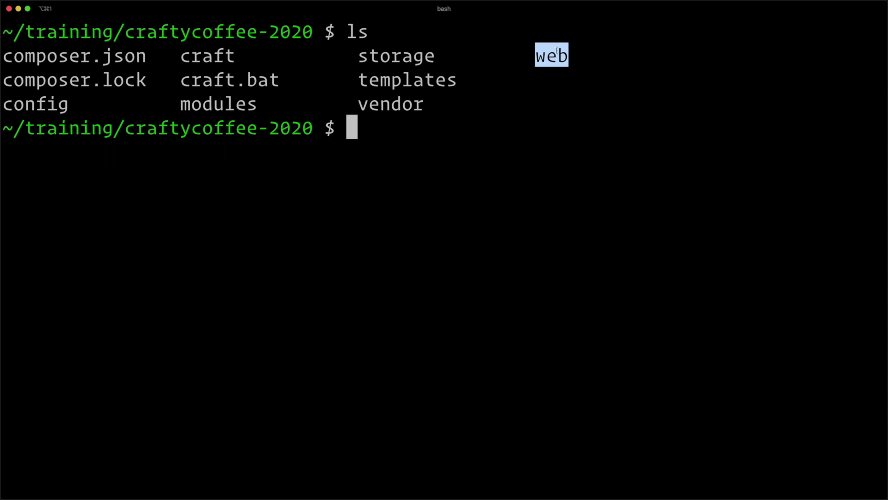
# Remove the highlight from the web entry in the folder listing.
pyautogui.click(367, 137)
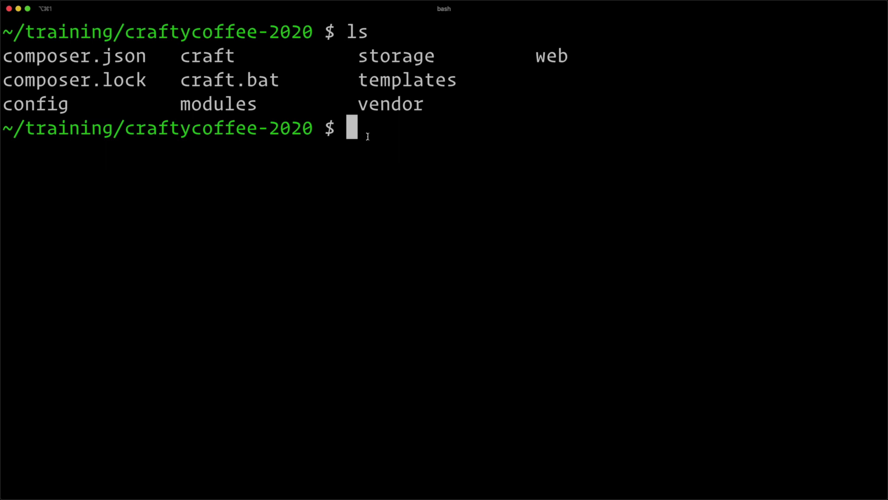
# Run ./craft setup with mysql, localhost, port 3306, root, and enter database craftycoffee2020.
pyautogui.write('clear')
pyautogui.press('Return')
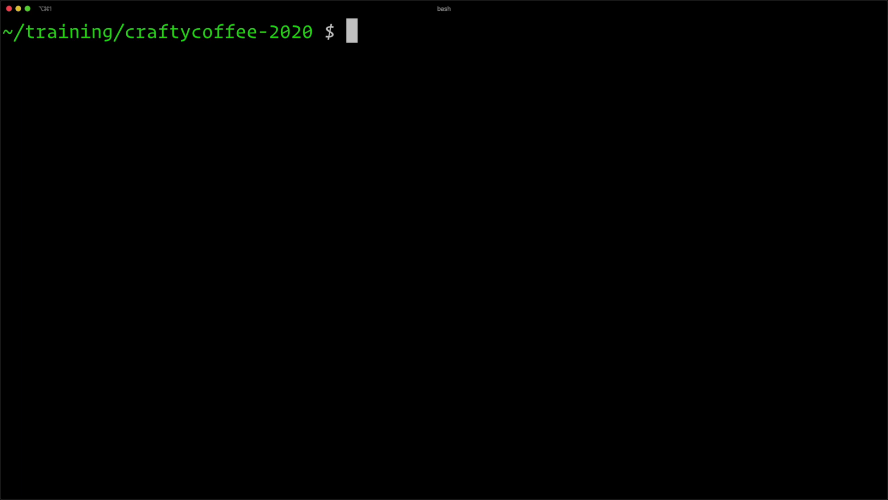
pyautogui.write('./cra')
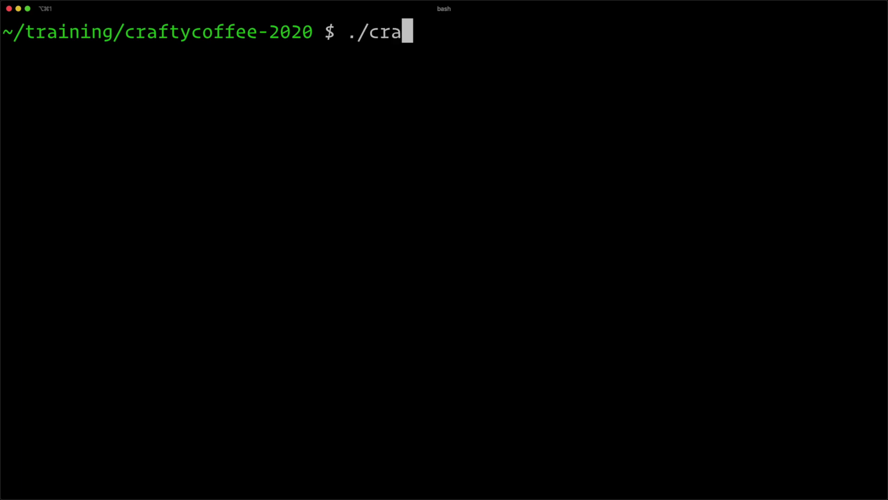
pyautogui.write('ft setup')
pyautogui.press('Return')
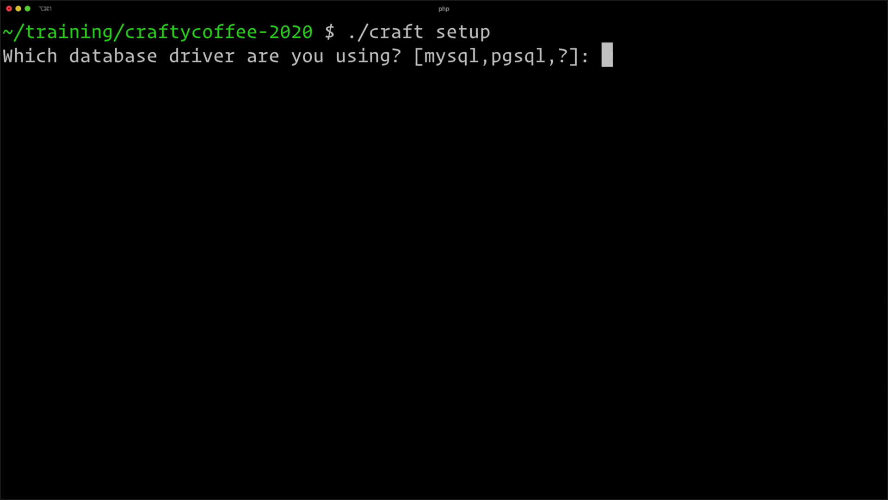
pyautogui.write('mysql')
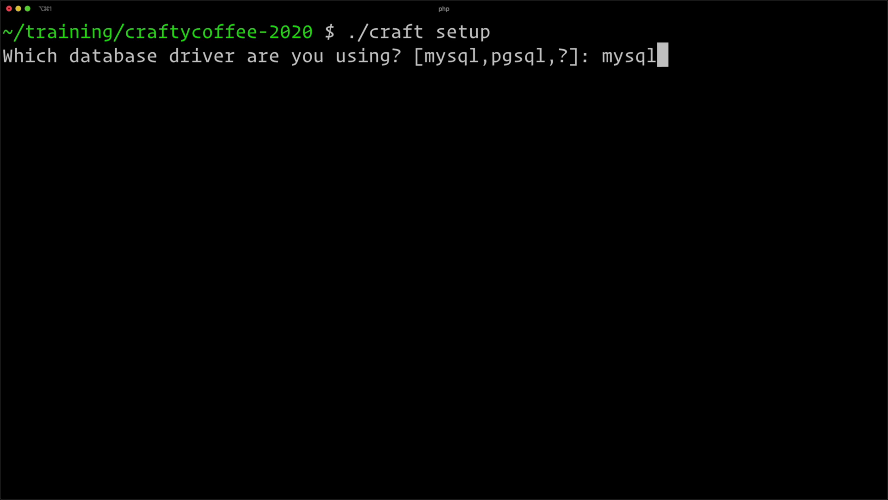
pyautogui.press('Return')
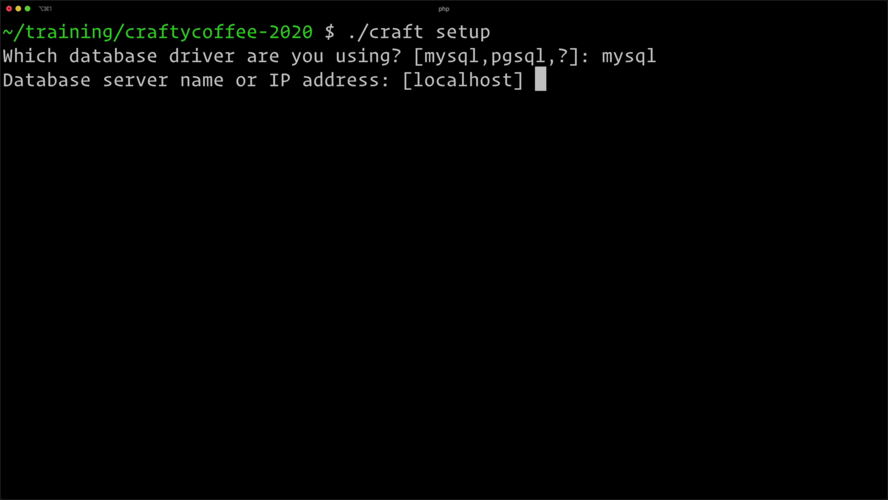
pyautogui.press('Return')
pyautogui.press('Return')
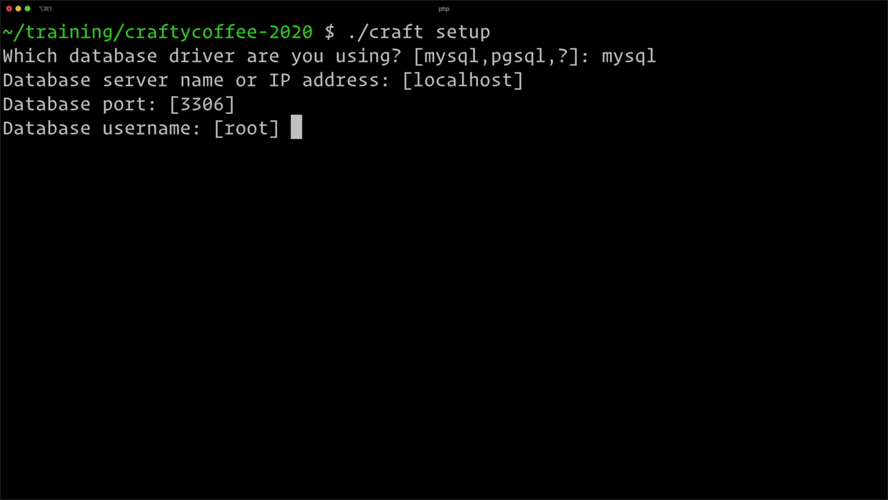
pyautogui.press('Return')
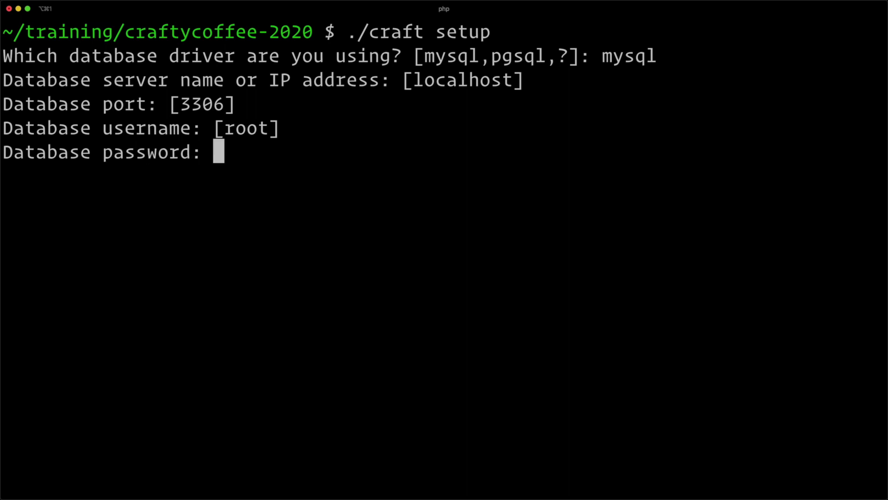
pyautogui.press('Return')
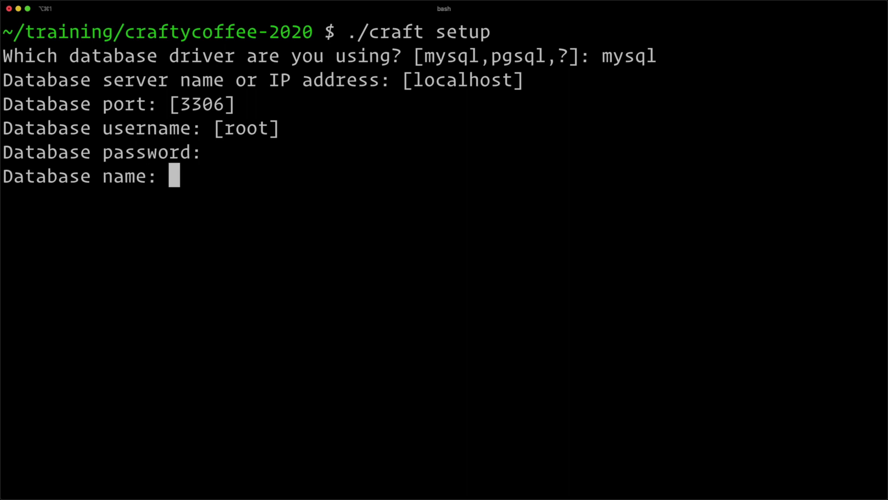
pyautogui.write('craf')
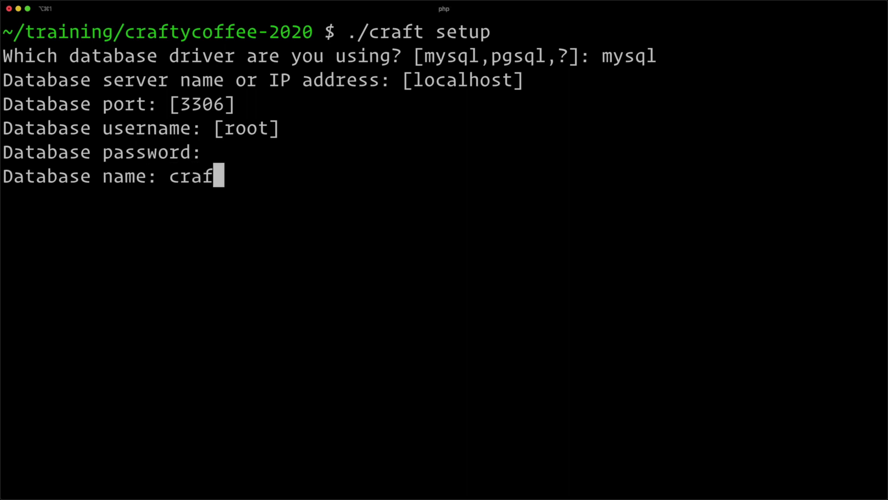
pyautogui.write('tycoffee2020')
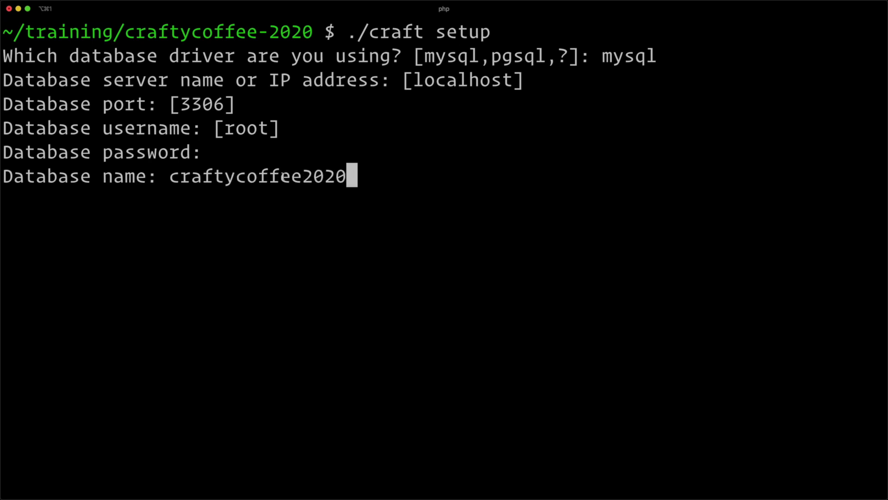
# Create an empty craftycoffee2020 database in Sequel Pro.
pyautogui.doubleClick(289, 176)
pyautogui.press('super+c')
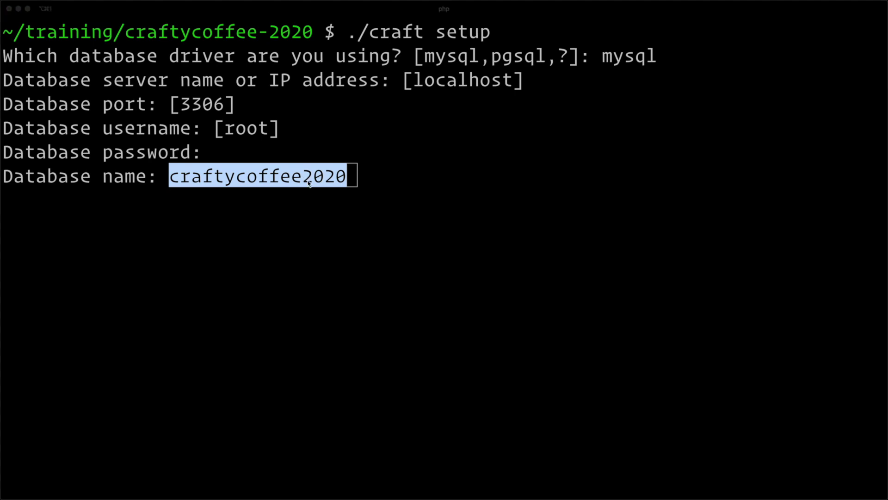
pyautogui.press('super+Tab')
pyautogui.click(41, 19)
pyautogui.click(41, 33)
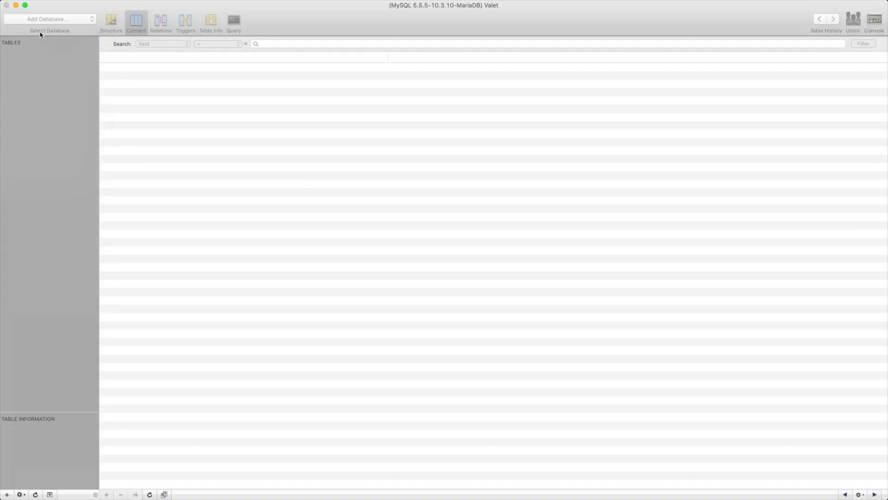
pyautogui.press('super+v')
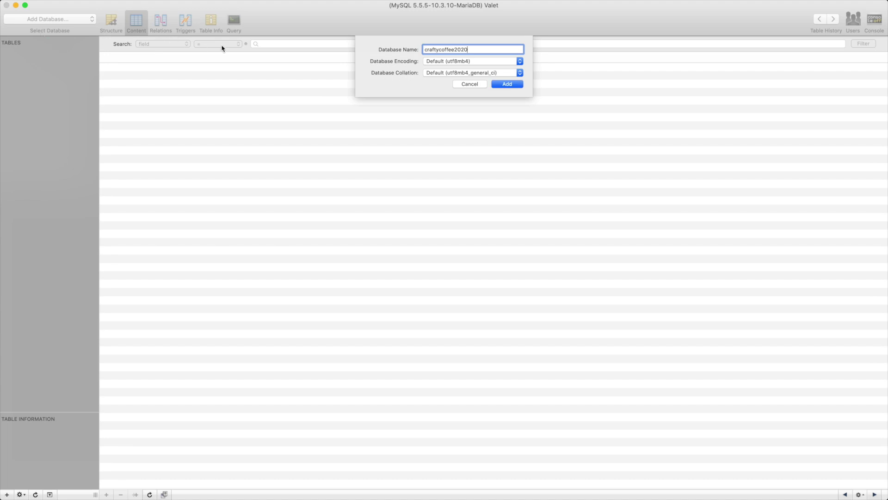
pyautogui.click(518, 85)
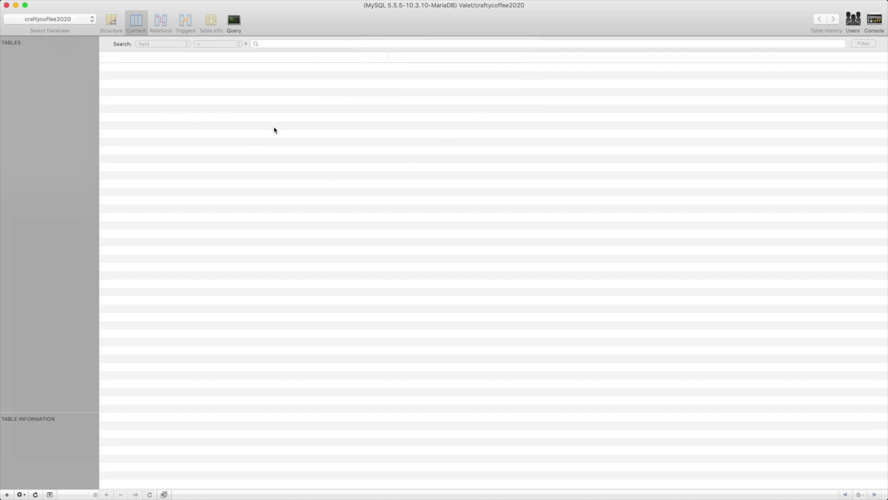
# Accept craftycoffee2020 as the database, leave the table prefix blank, and agree to install Craft.
pyautogui.press('super+Tab')
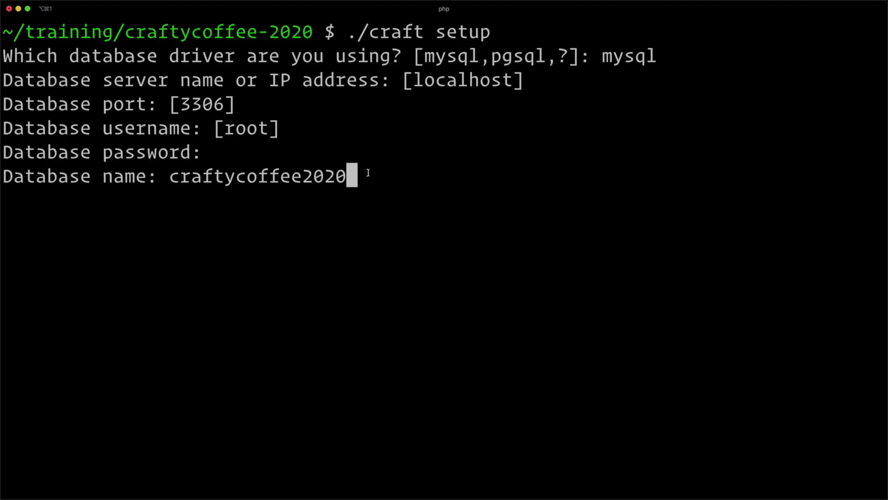
pyautogui.press('Return')
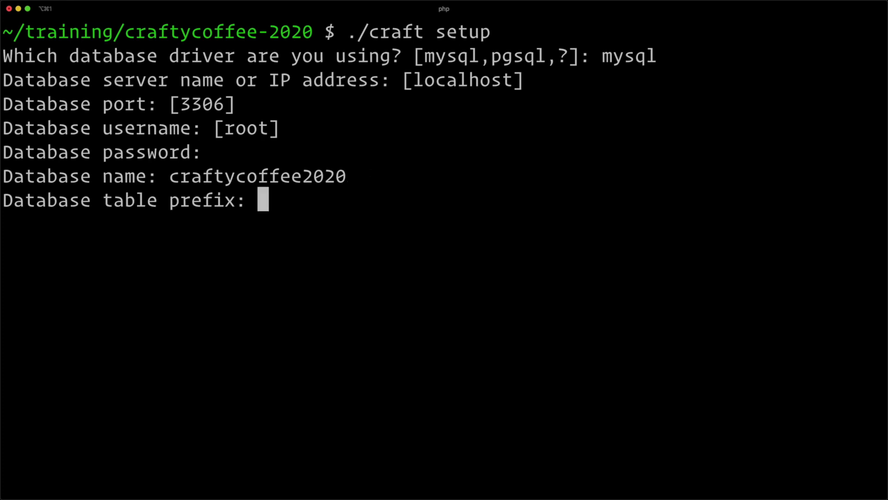
pyautogui.write('craft_')
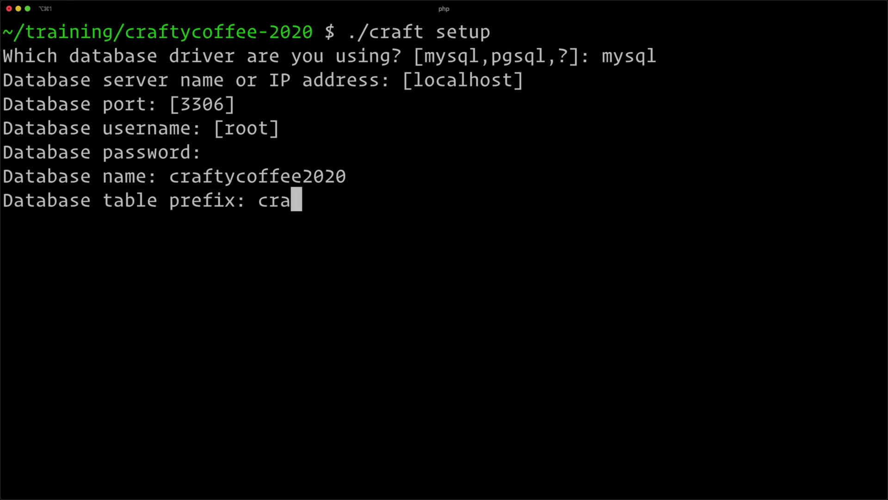
pyautogui.press('BackSpace')
pyautogui.press('BackSpace')
pyautogui.press('BackSpace')
pyautogui.press('BackSpace')
pyautogui.press('BackSpace')
pyautogui.press('BackSpace')
pyautogui.press('Return')
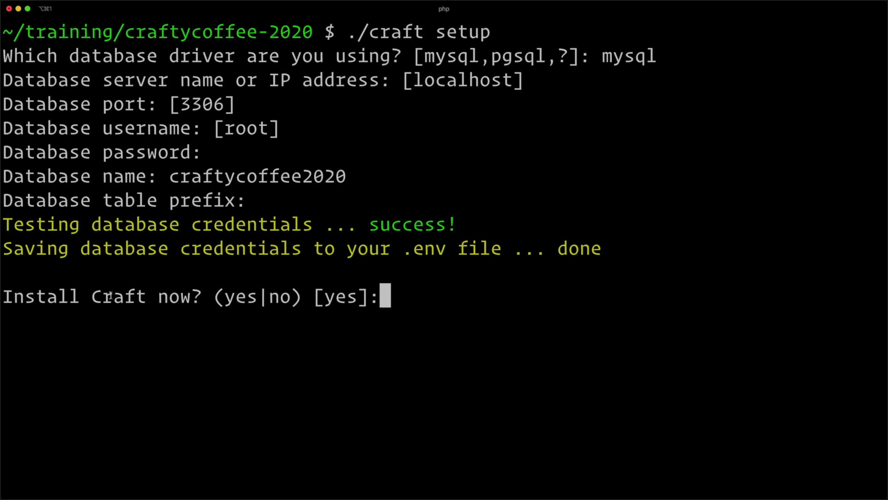
pyautogui.press('Return')
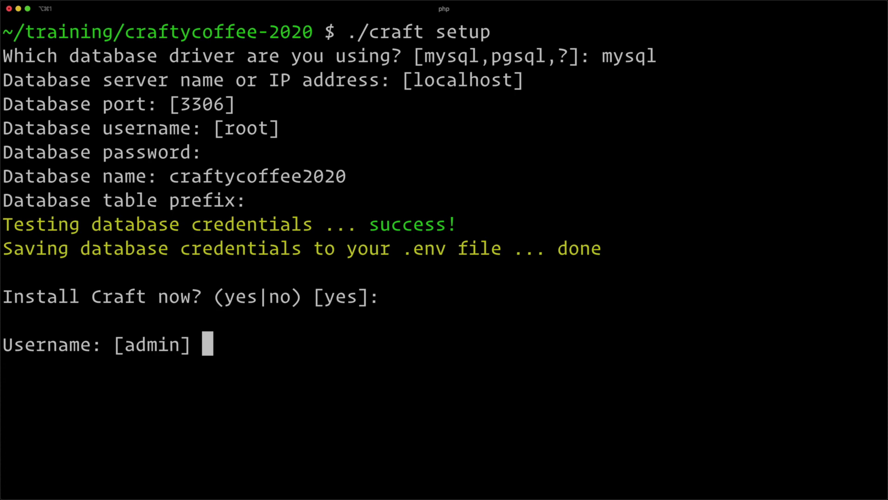
# Accept admin as the username, enter the admin email address and set the password.
pyautogui.press('Return')
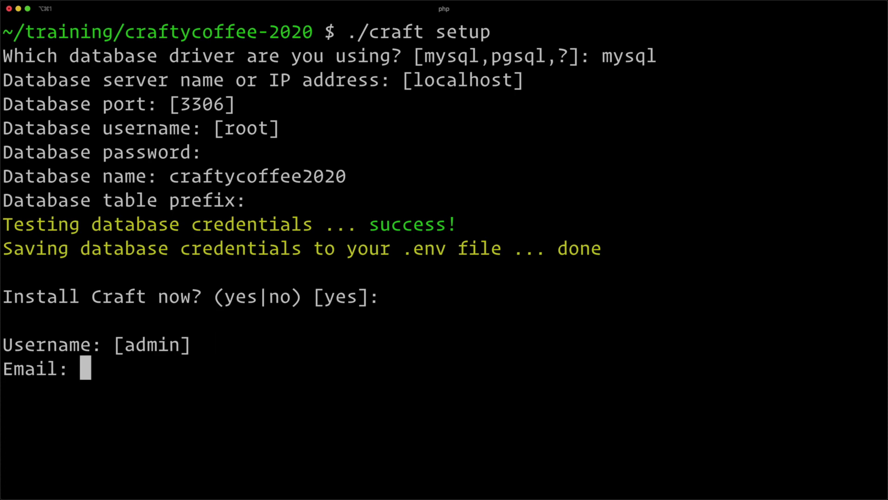
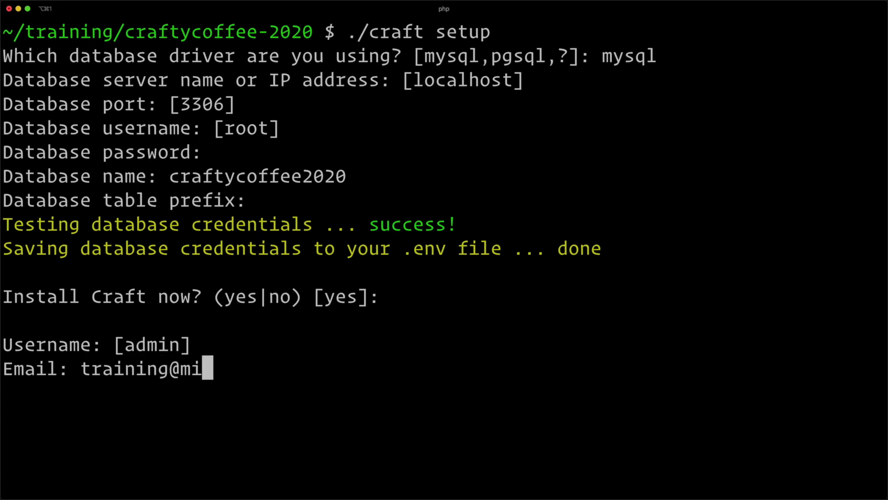
pyautogui.press('Return')
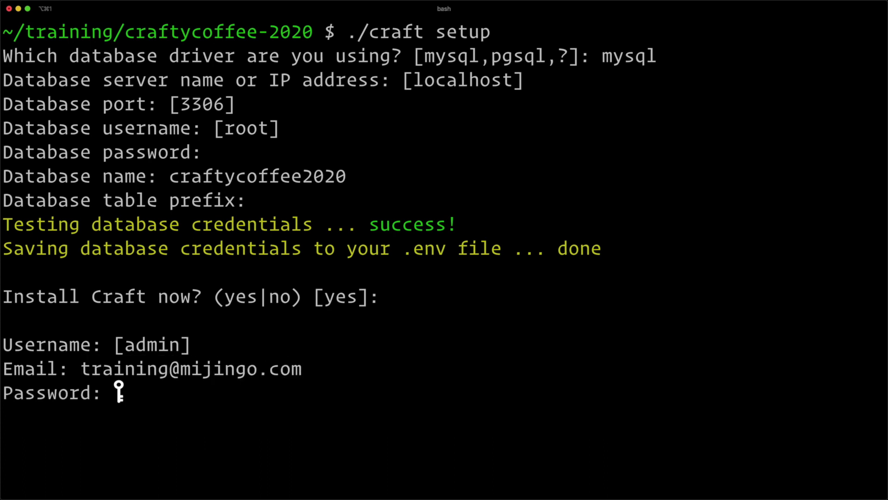
pyautogui.press('Return')
pyautogui.press('Return')
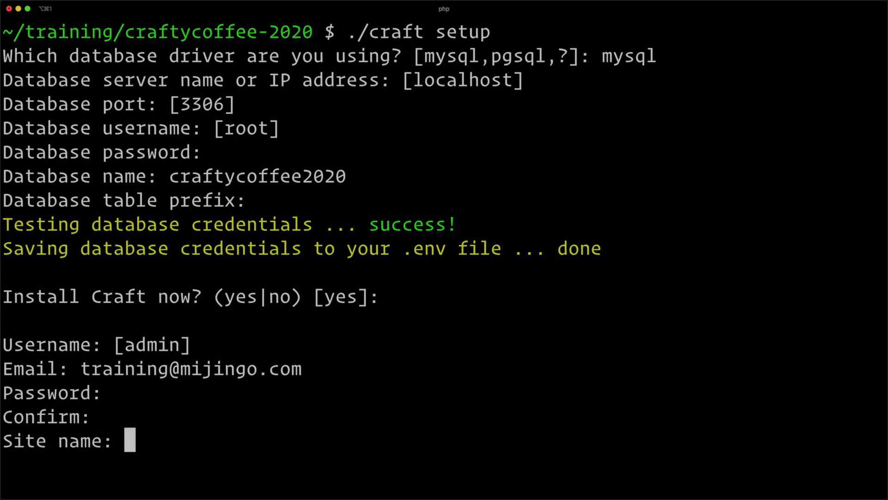
pyautogui.write('Crafty ')
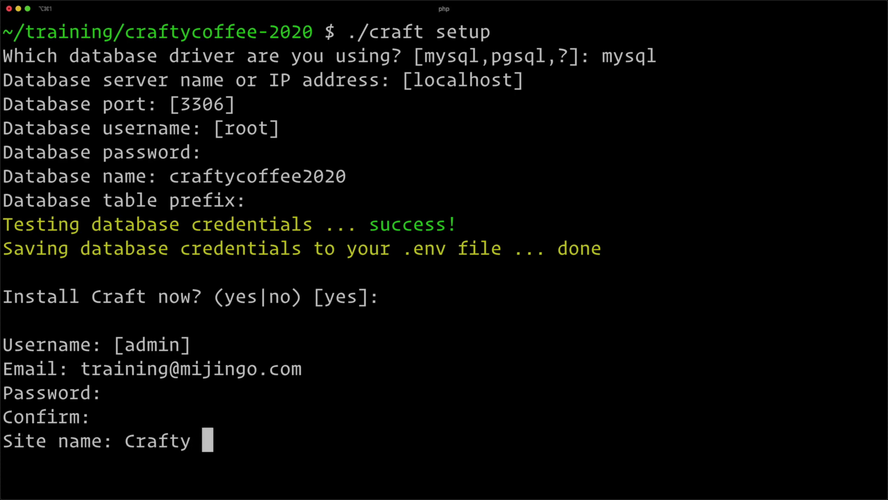
pyautogui.write('Coffee')
pyautogui.press('Return')
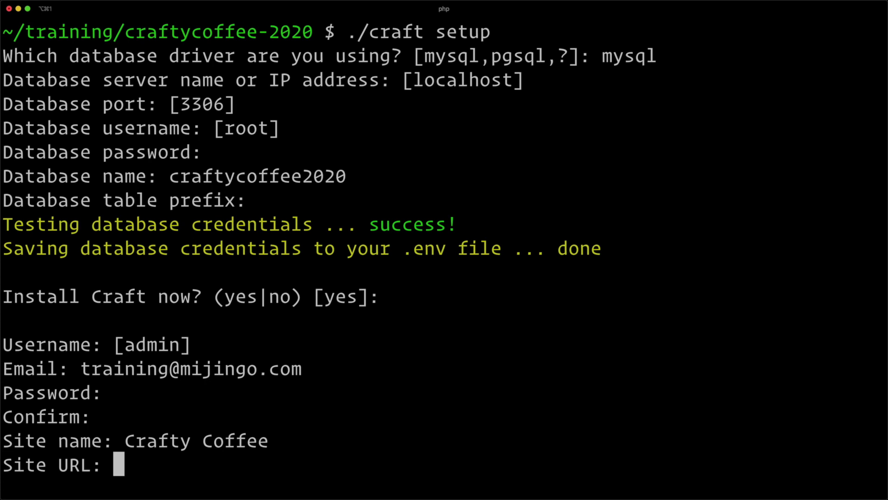
pyautogui.write('https://cr')
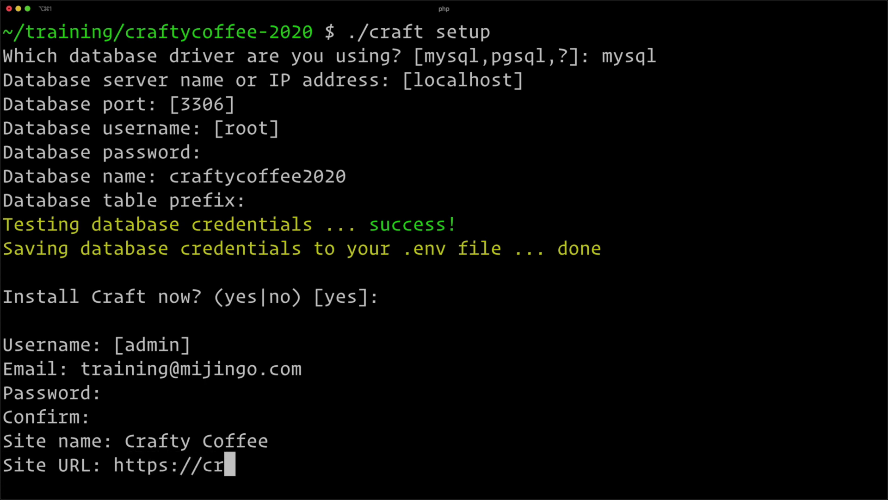
pyautogui.write('aftycoffee.d')
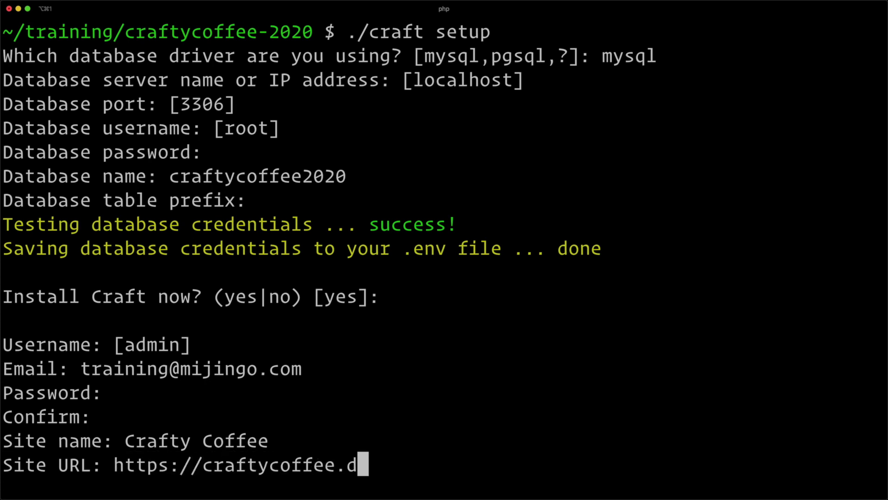
pyautogui.press('BackSpace')
pyautogui.write('test')
pyautogui.press('Return')
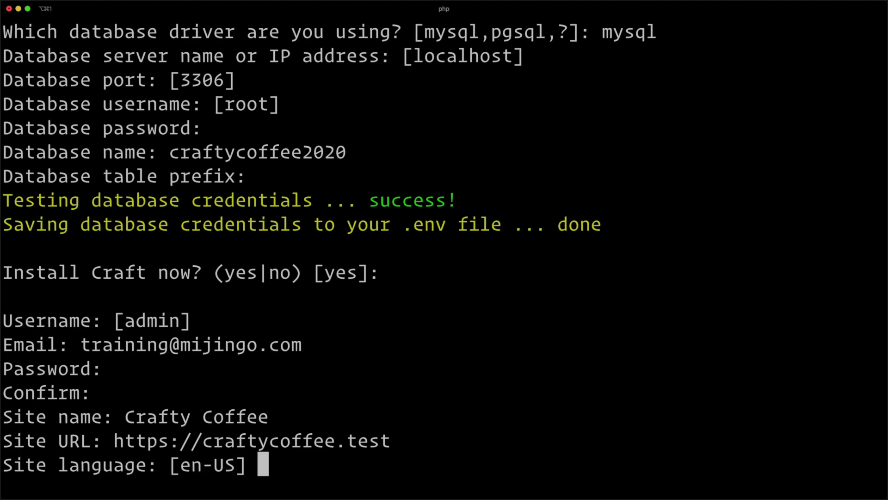
pyautogui.press('Return')
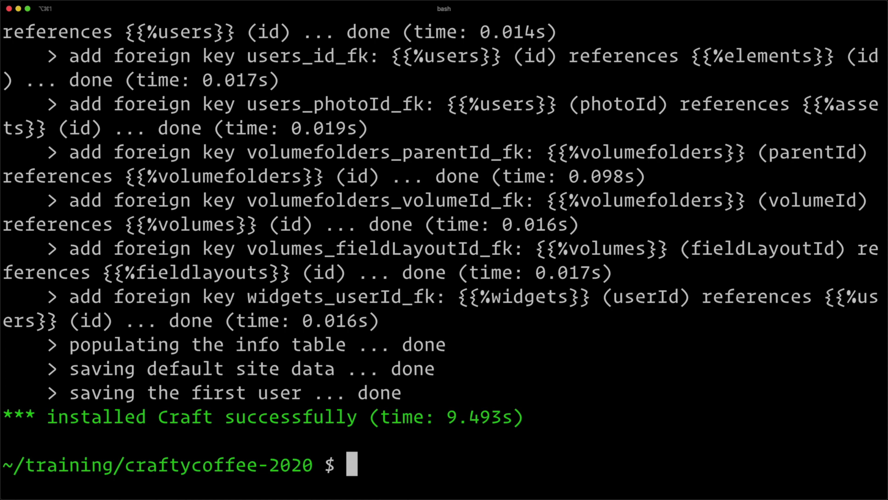
# List the project files with ls and ls -al, pointing out the hidden .env file.
pyautogui.write('ls')
pyautogui.press('Return')
pyautogui.write('ls -al')
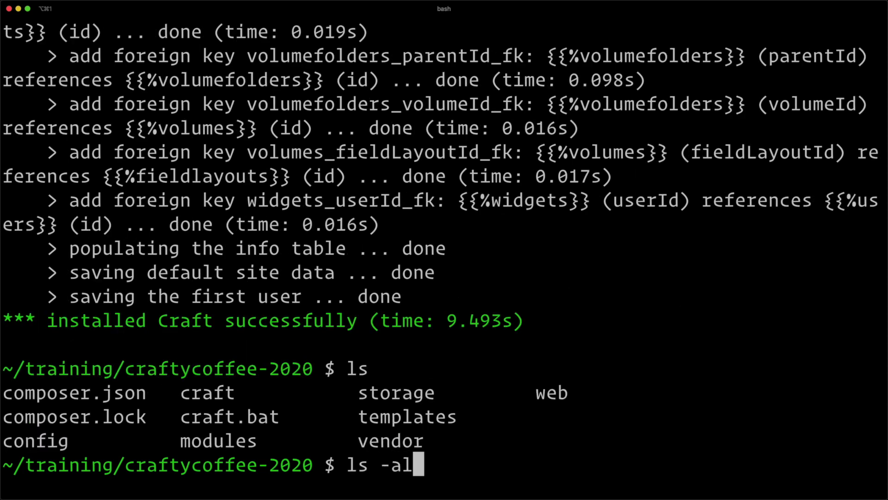
pyautogui.press('Return')
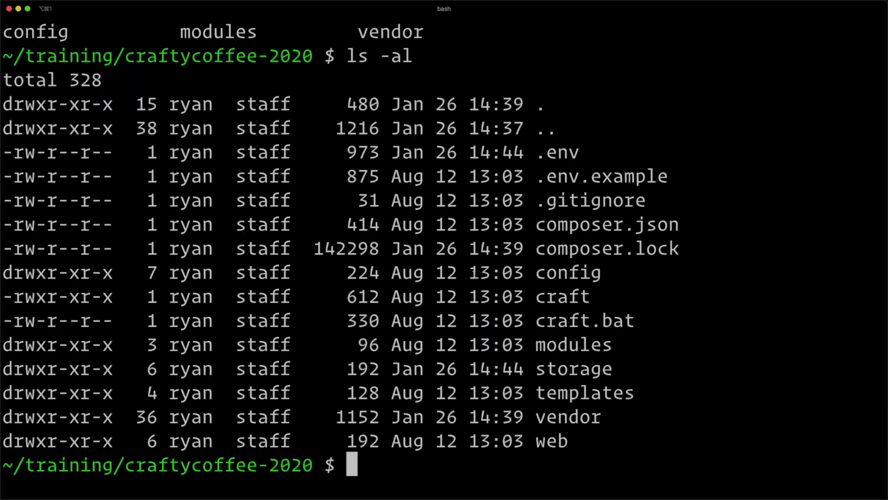
pyautogui.moveTo(581, 153); pyautogui.dragTo(540, 153)
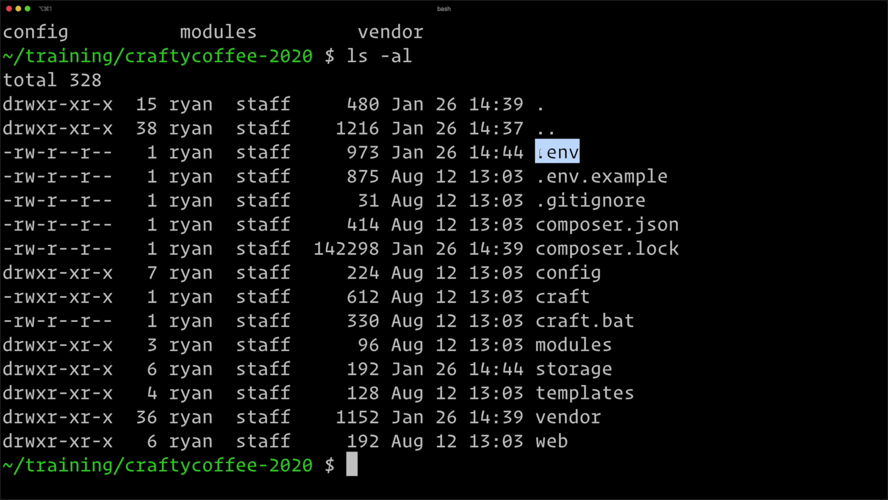
pyautogui.click(523, 169)
# View the .env file with more, page to the end and quit.
pyautogui.write('more .vn')
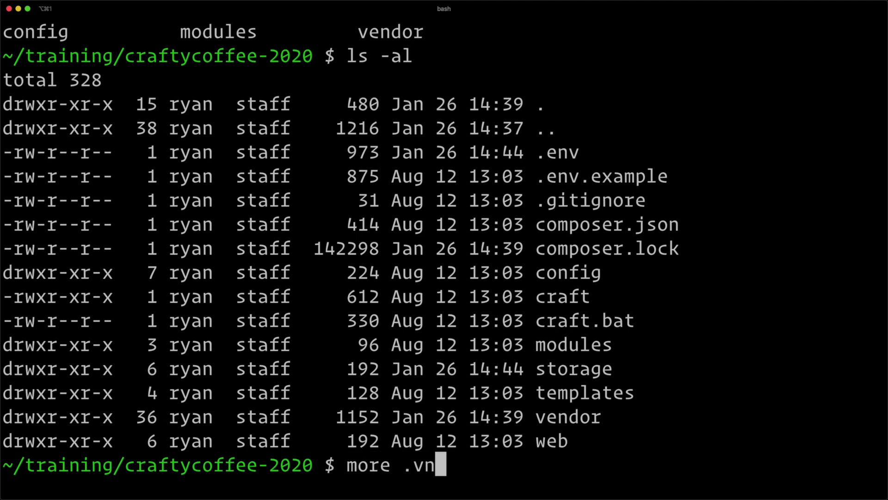
pyautogui.press('BackSpace')
pyautogui.press('BackSpace')
pyautogui.write('env')
pyautogui.press('Return')
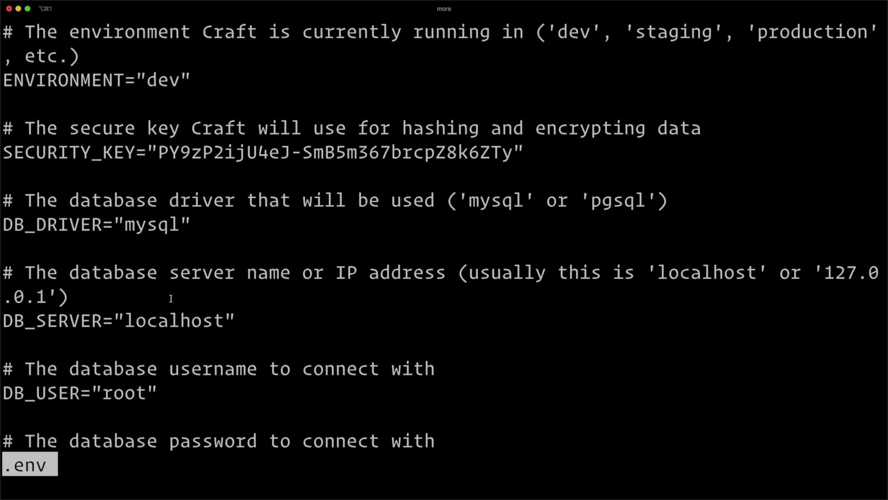
pyautogui.press('space')
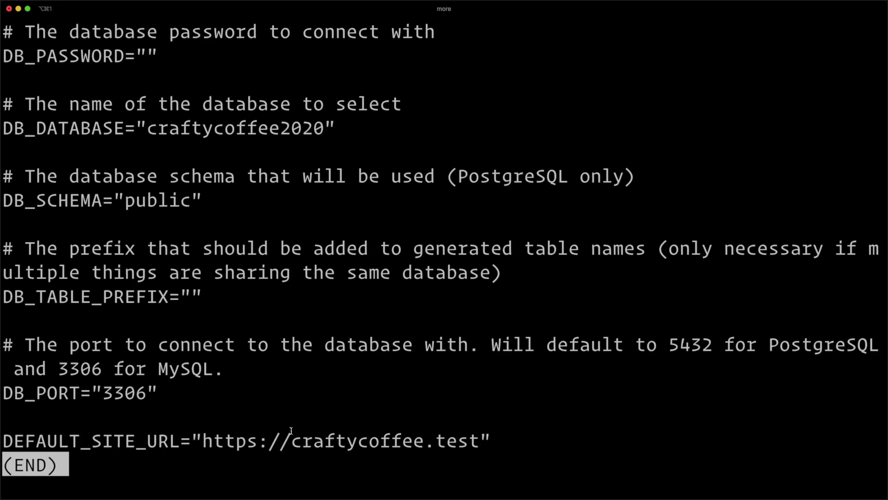
pyautogui.press('q')
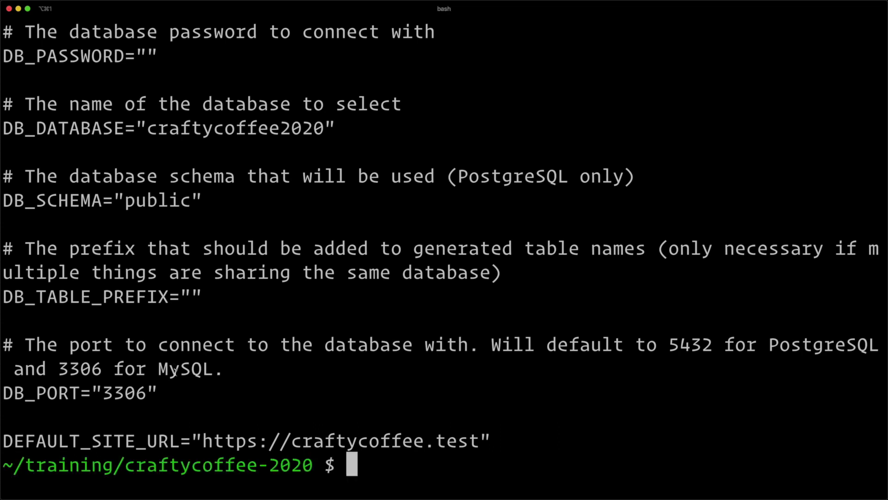